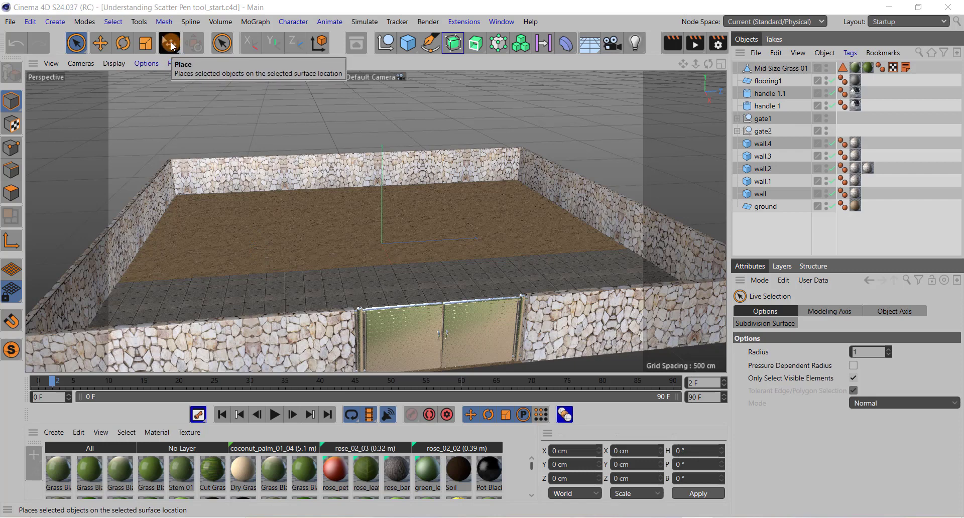
# - Pick the Scatter Pen from the placement tools flyout in the top toolbar
pyautogui.click(171, 46)
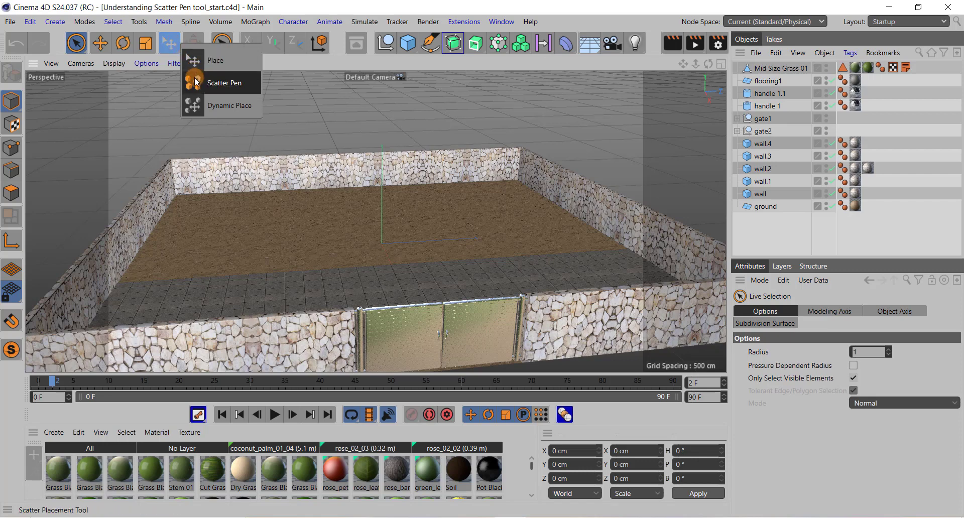
pyautogui.click(221, 89)
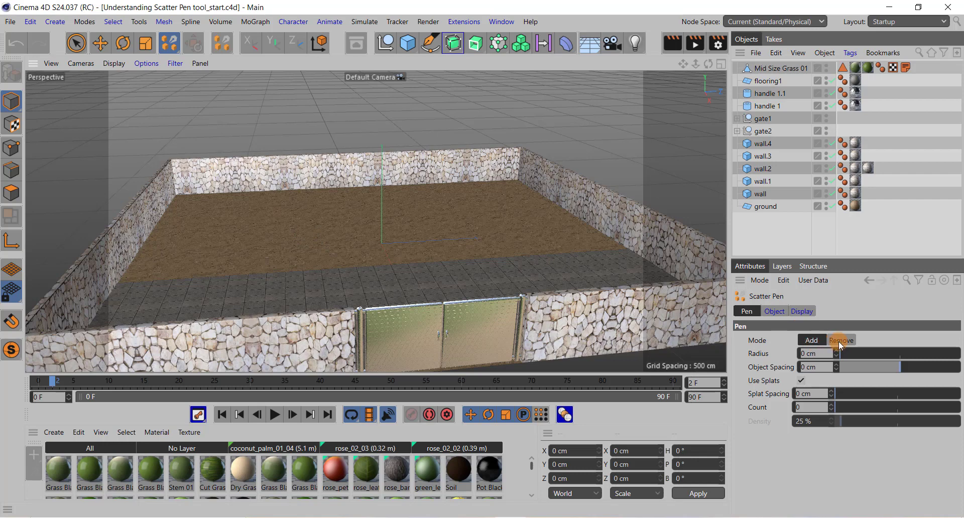
# - Review the Scatter Pen's Object, Display and Pen settings, then choose Mid Size Grass 01 to scatter
pyautogui.click(776, 312)
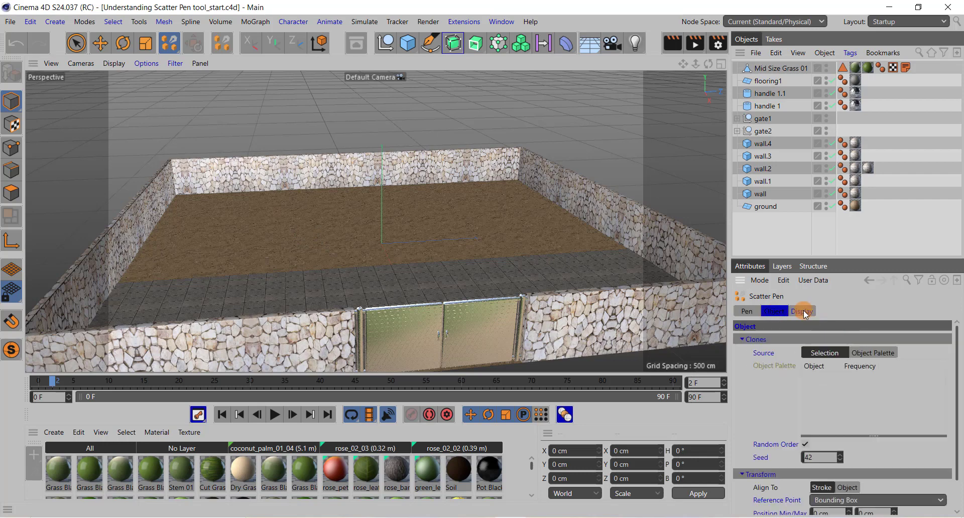
pyautogui.click(800, 311)
pyautogui.click(775, 312)
pyautogui.click(750, 311)
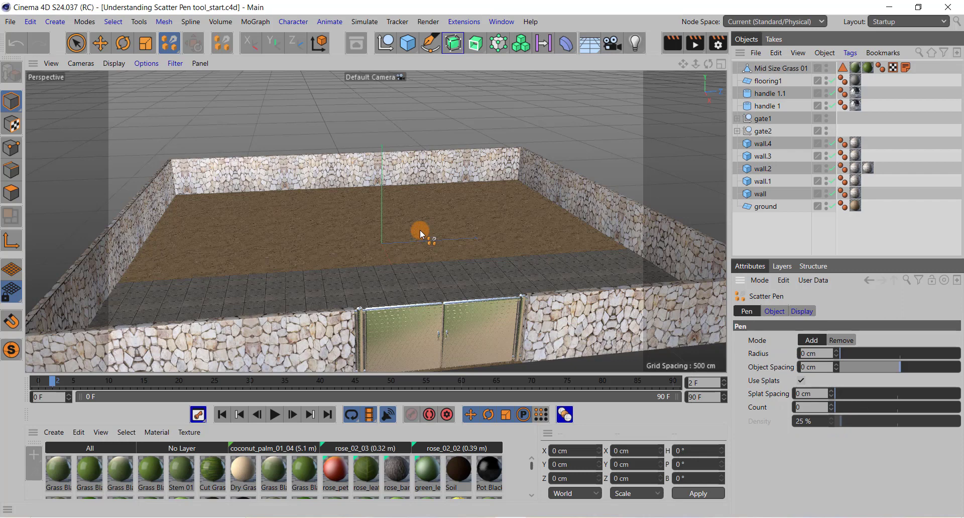
pyautogui.click(772, 69)
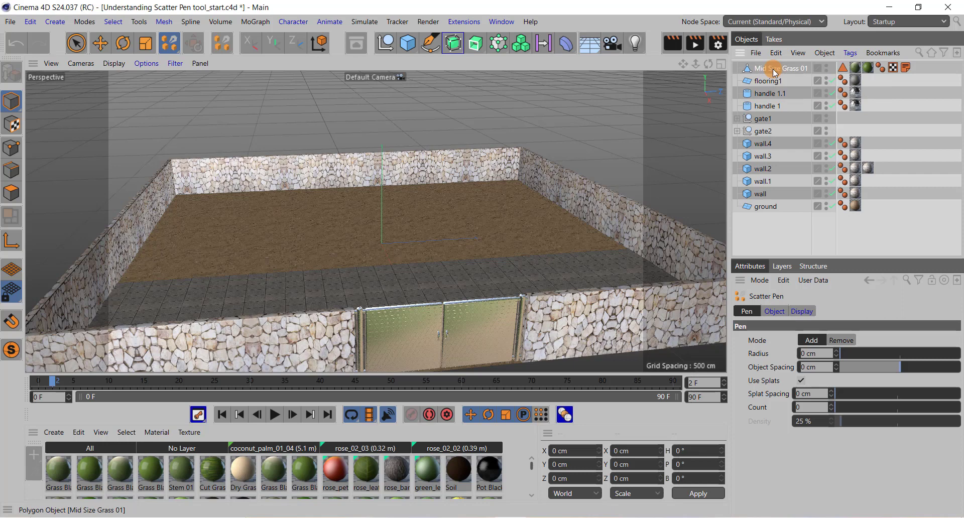
pyautogui.click(360, 45)
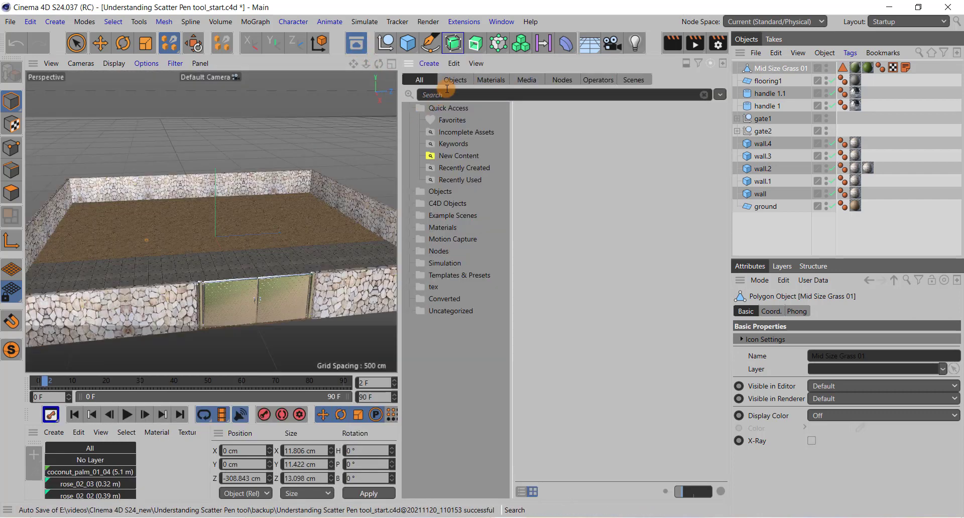
pyautogui.click(454, 81)
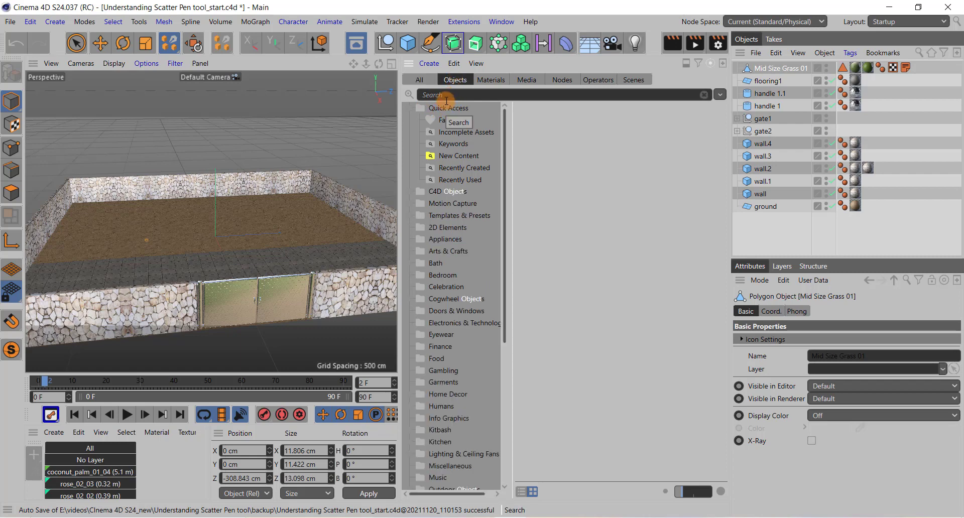
pyautogui.click(424, 95)
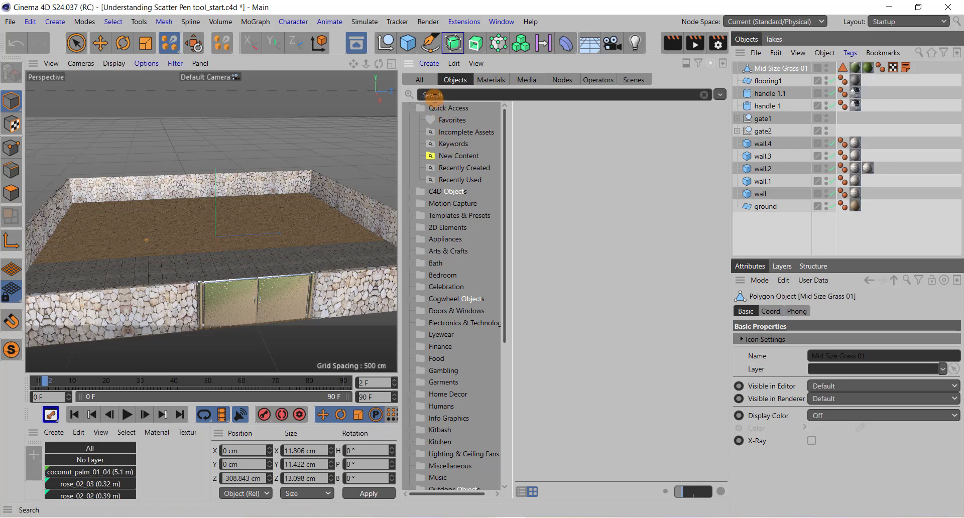
pyautogui.write('grass')
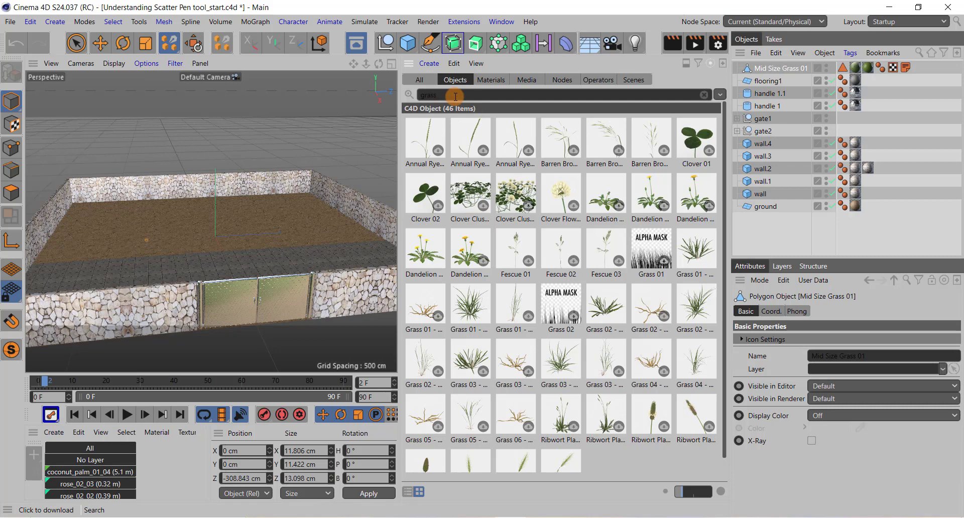
pyautogui.click(357, 45)
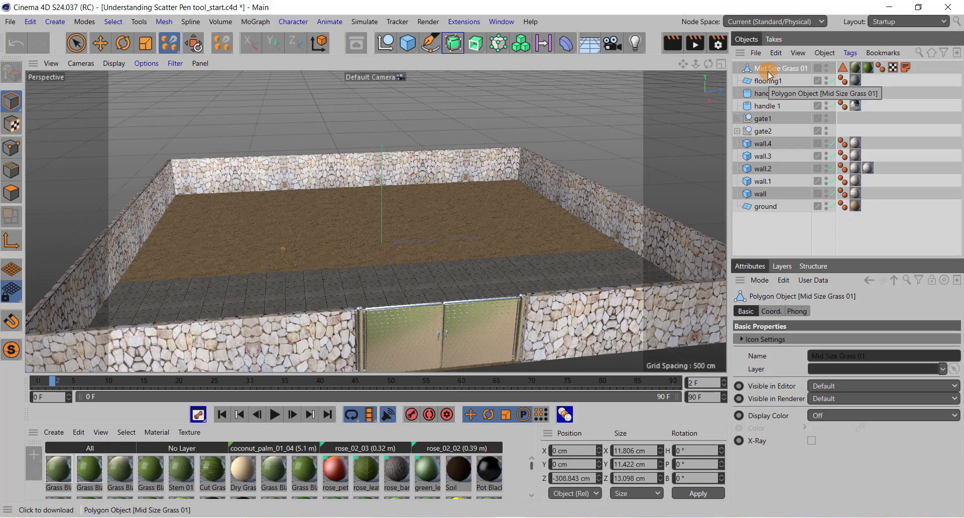
# - Zoom in on the small grass clump on the dirt ground and return to the Scatter Pen
pyautogui.click(100, 43)
pyautogui.scroll(8, 268, 249)
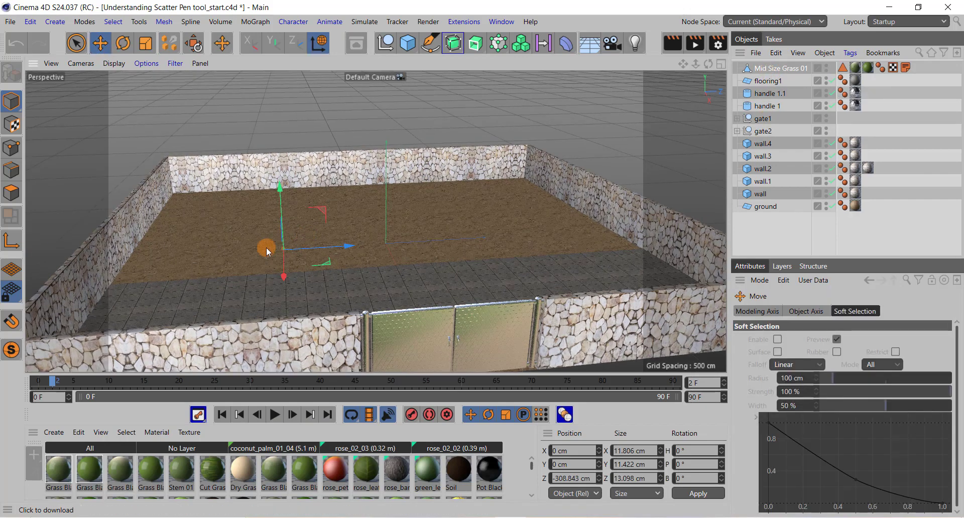
pyautogui.scroll(5, 350, 266)
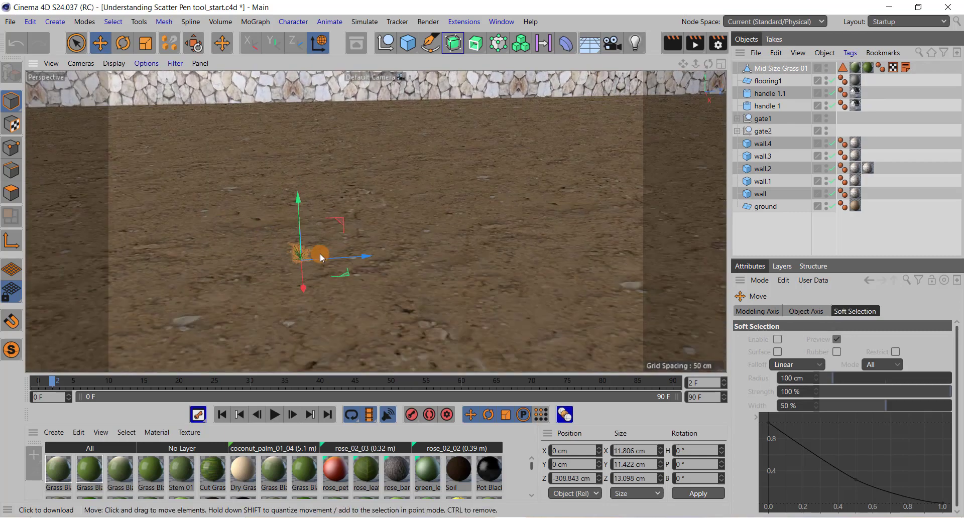
pyautogui.scroll(-6, 312, 254)
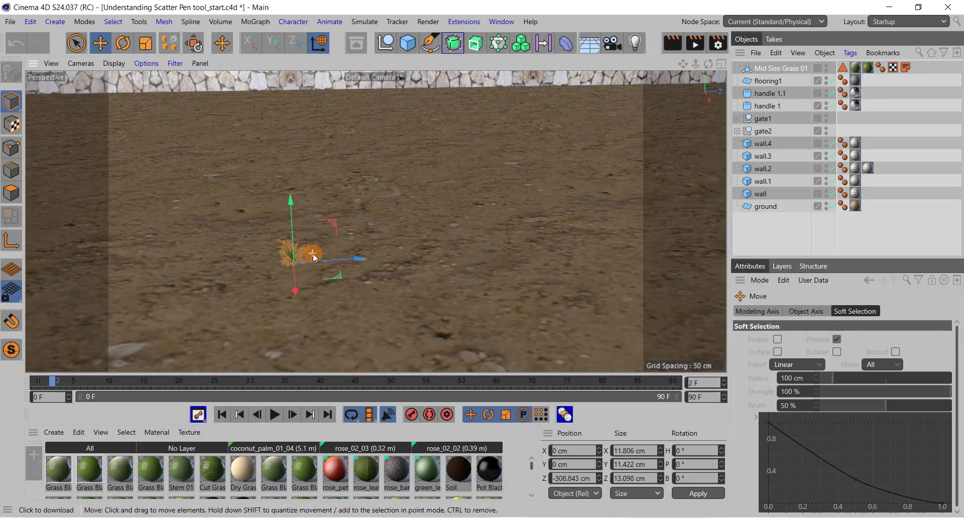
pyautogui.click(168, 44)
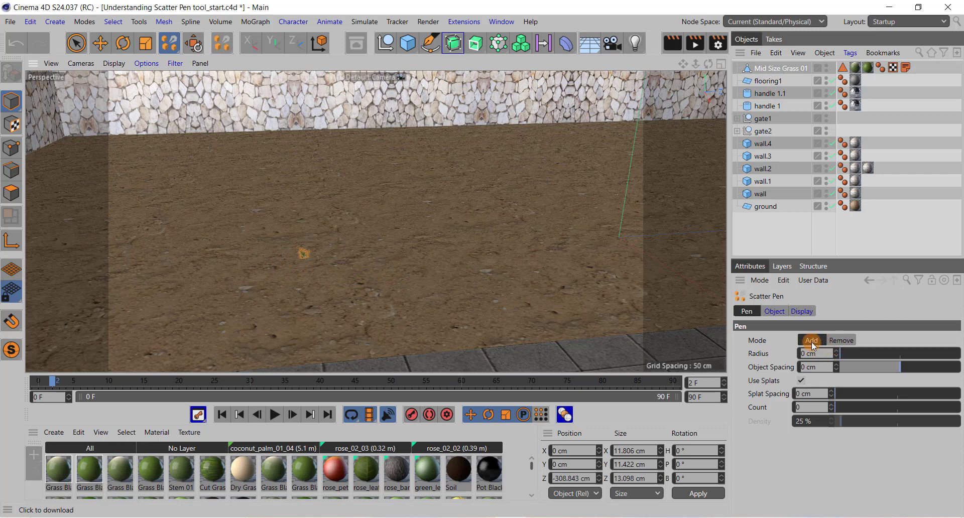
# - Set the Scatter Pen brush radius to 5 cm and object spacing to 5 cm
pyautogui.click(836, 352)
pyautogui.moveTo(836, 351); pyautogui.dragTo(759, 357)
pyautogui.write('5')
pyautogui.press('Return')
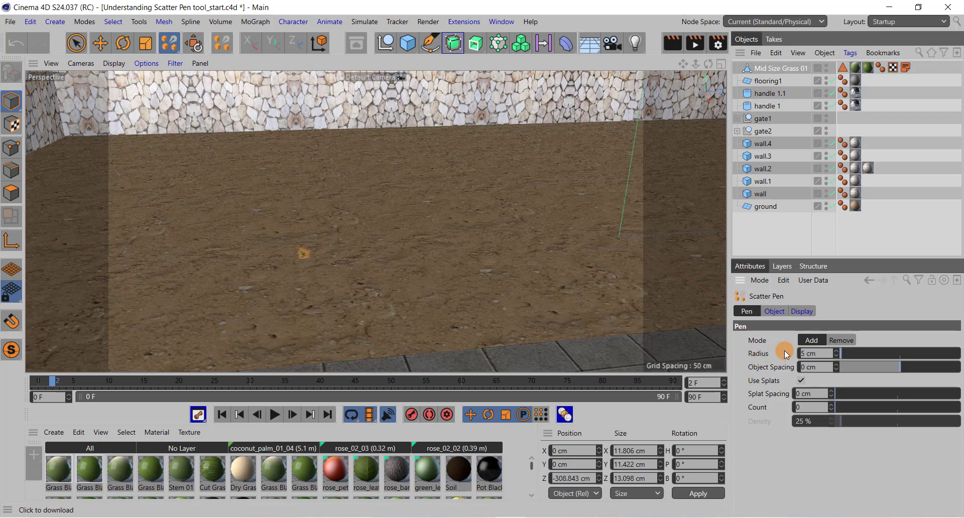
pyautogui.doubleClick(823, 368)
pyautogui.write('5')
pyautogui.press('Return')
# - Turn on Use Splats with 2 cm splat spacing and a splat count of 25
pyautogui.click(897, 392)
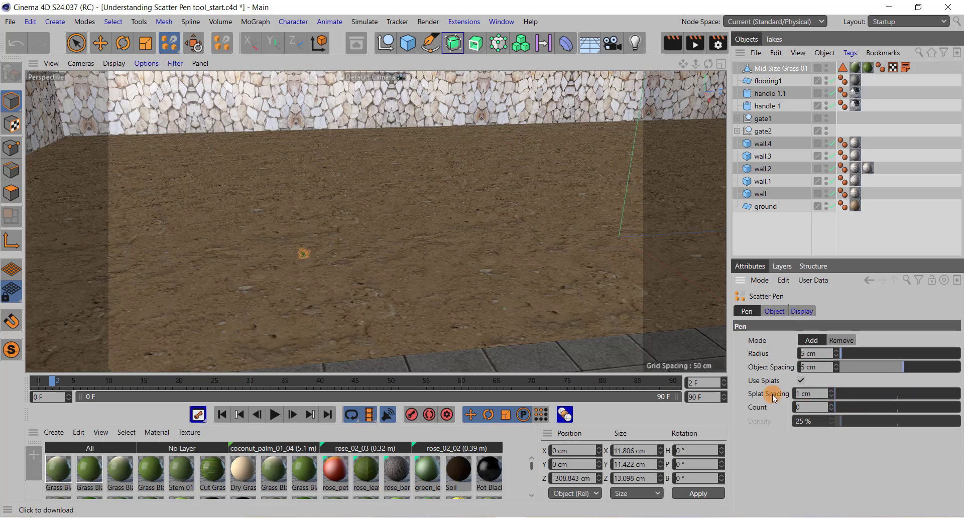
pyautogui.doubleClick(804, 395)
pyautogui.click(801, 380)
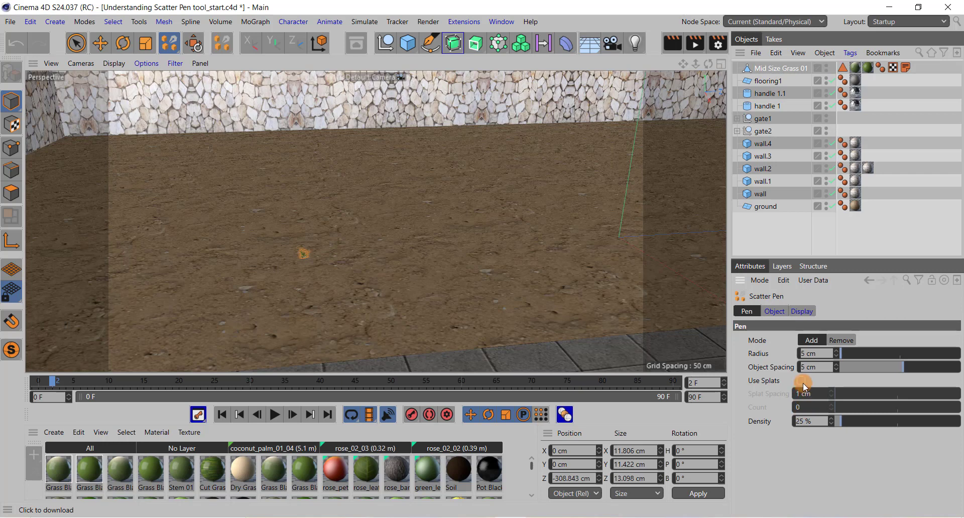
pyautogui.click(802, 381)
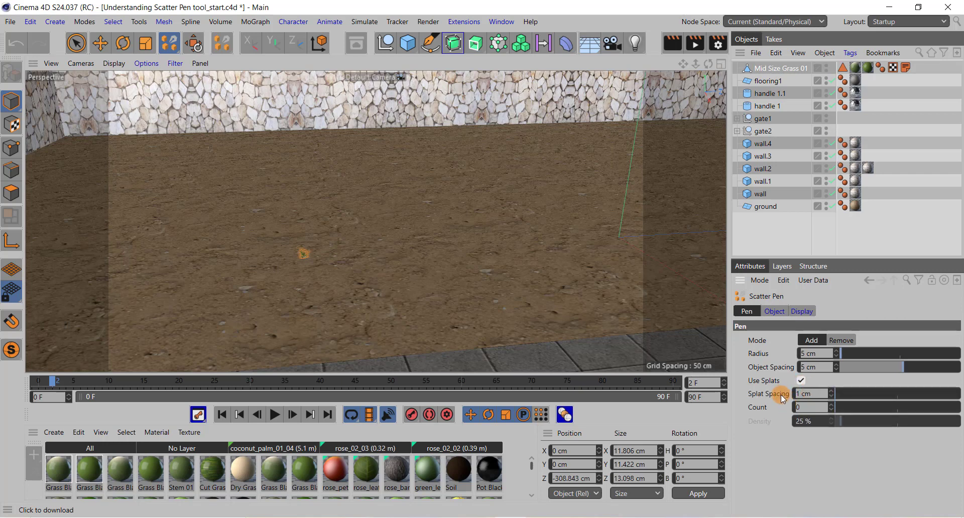
pyautogui.click(830, 391)
pyautogui.click(830, 405)
pyautogui.click(829, 405)
pyautogui.moveTo(829, 403); pyautogui.dragTo(829, 402)
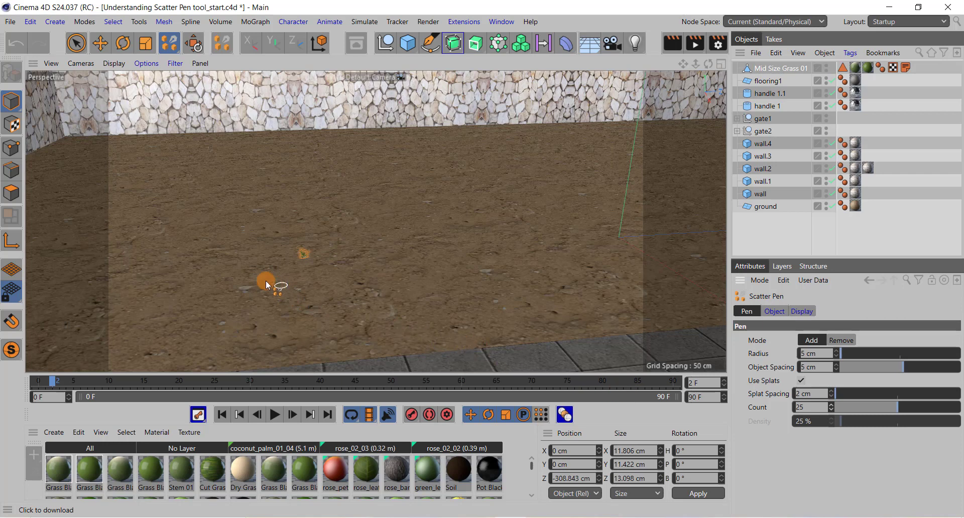
# - Paint a few sparse grass clumps and a short column of grass on the left of the dirt ground
pyautogui.moveTo(214, 266)
pyautogui.mouseDown()
pyautogui.moveTo(250, 241)
pyautogui.moveTo(237, 275)
pyautogui.moveTo(250, 271)
pyautogui.moveTo(257, 225)
pyautogui.moveTo(198, 245)
pyautogui.moveTo(247, 229)
pyautogui.moveTo(203, 251)
pyautogui.moveTo(204, 291)
pyautogui.moveTo(218, 290)
pyautogui.moveTo(213, 274)
pyautogui.moveTo(224, 274)
pyautogui.moveTo(248, 308)
pyautogui.moveTo(278, 301)
pyautogui.moveTo(272, 280)
pyautogui.moveTo(255, 277)
pyautogui.moveTo(260, 297)
pyautogui.moveTo(284, 215)
pyautogui.moveTo(220, 215)
pyautogui.moveTo(271, 219)
pyautogui.moveTo(277, 252)
pyautogui.moveTo(306, 280)
pyautogui.mouseUp()
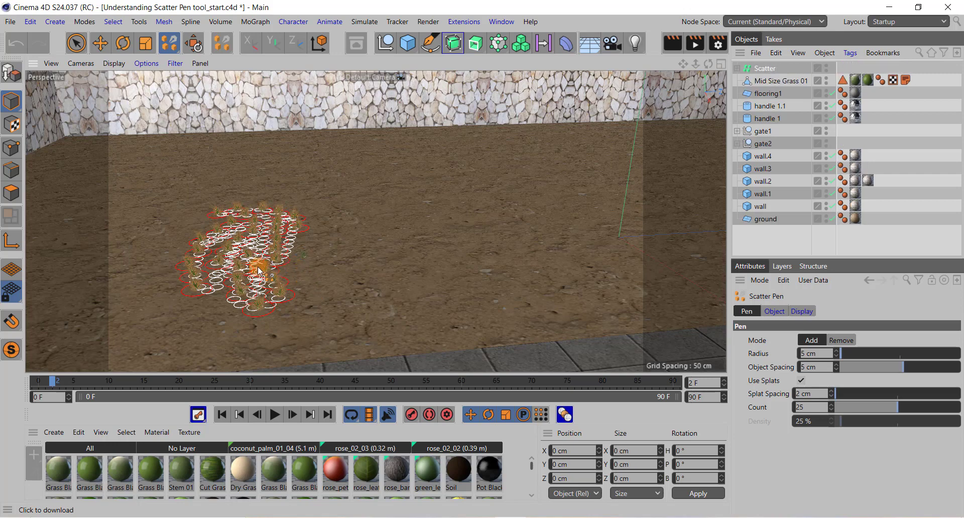
pyautogui.scroll(3, 219, 268)
pyautogui.moveTo(188, 274)
pyautogui.mouseDown()
pyautogui.moveTo(189, 250)
pyautogui.moveTo(174, 259)
pyautogui.moveTo(182, 312)
pyautogui.mouseUp()
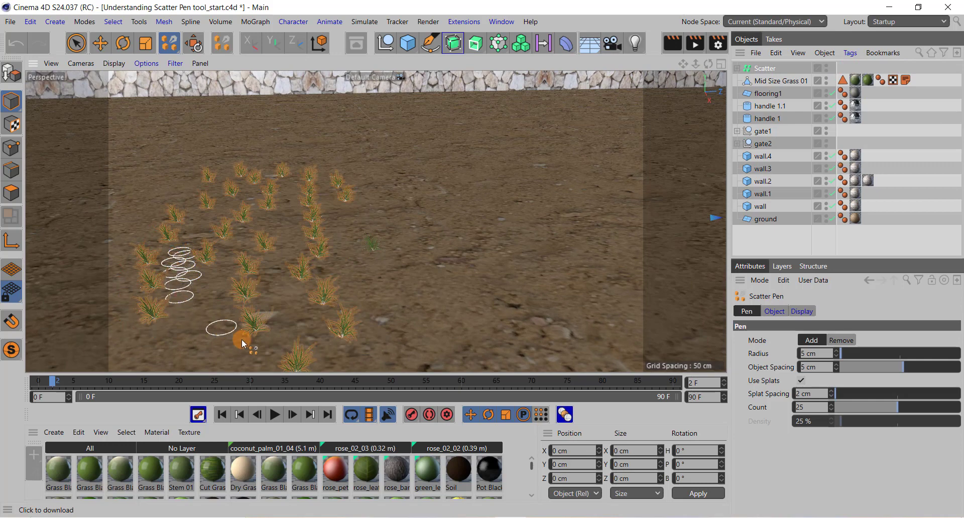
# - Set object spacing to -5 cm and paint a dense grass patch near the centre
pyautogui.click(824, 368)
pyautogui.press('BackSpace')
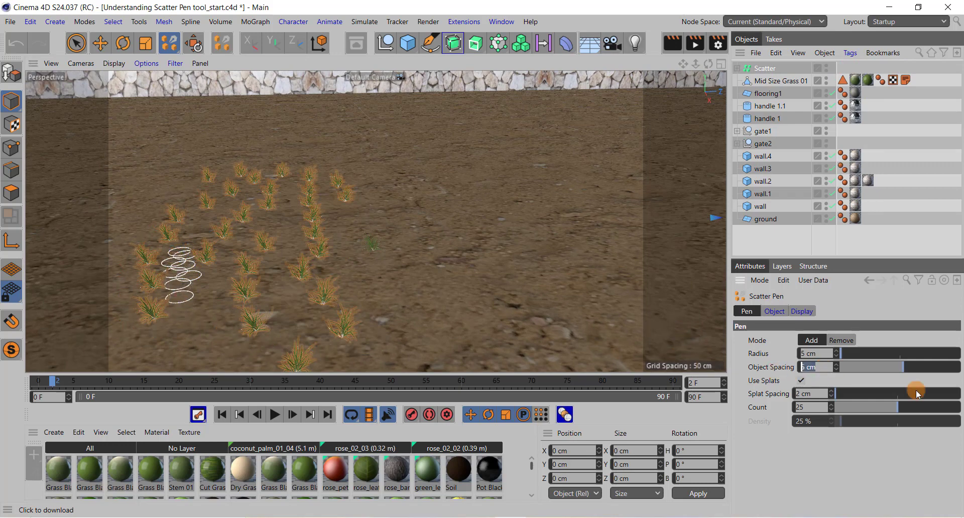
pyautogui.write('-5')
pyautogui.press('Return')
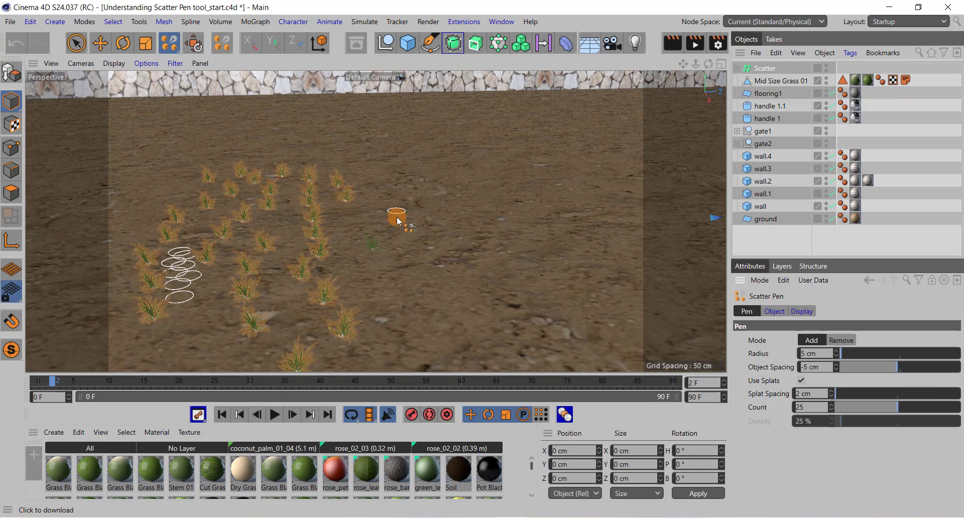
pyautogui.moveTo(415, 250)
pyautogui.mouseDown()
pyautogui.moveTo(428, 232)
pyautogui.moveTo(407, 222)
pyautogui.moveTo(411, 194)
pyautogui.moveTo(432, 191)
pyautogui.moveTo(444, 198)
pyautogui.moveTo(414, 203)
pyautogui.moveTo(452, 213)
pyautogui.moveTo(455, 224)
pyautogui.moveTo(410, 267)
pyautogui.moveTo(391, 252)
pyautogui.moveTo(380, 280)
pyautogui.moveTo(426, 285)
pyautogui.moveTo(472, 261)
pyautogui.mouseUp()
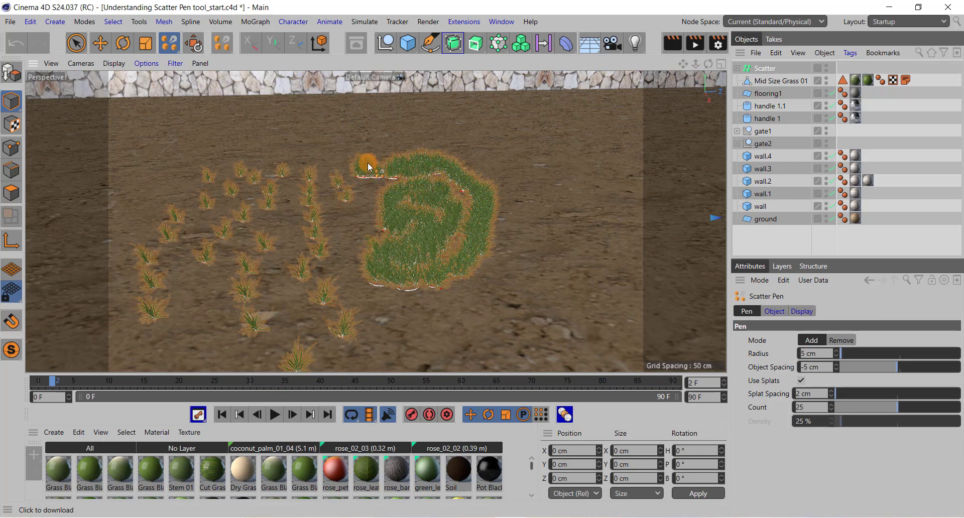
pyautogui.moveTo(369, 167)
pyautogui.mouseDown()
pyautogui.moveTo(396, 154)
pyautogui.moveTo(445, 156)
pyautogui.moveTo(482, 178)
pyautogui.moveTo(399, 160)
pyautogui.moveTo(376, 175)
pyautogui.moveTo(384, 182)
pyautogui.moveTo(368, 248)
pyautogui.moveTo(334, 198)
pyautogui.moveTo(337, 158)
pyautogui.mouseUp()
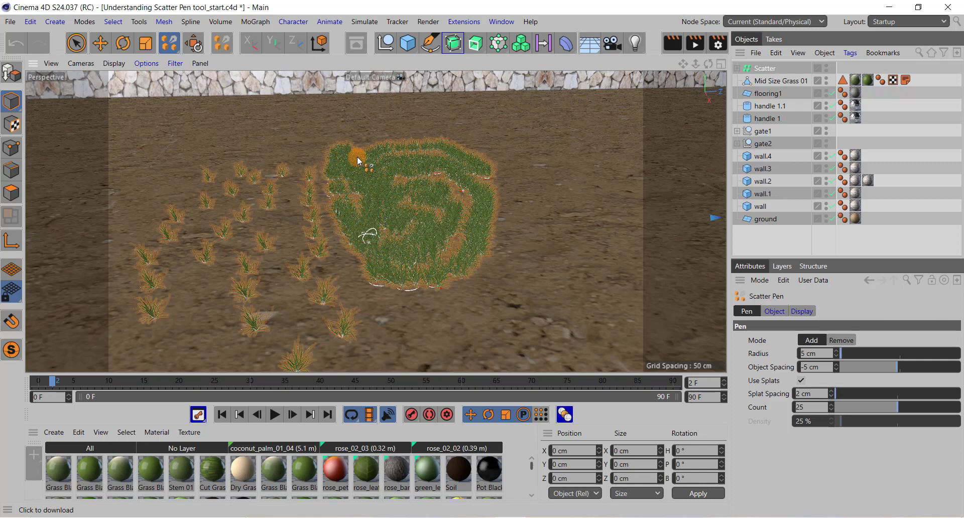
# - Set the Scatter Pen brush radius to 10 cm
pyautogui.click(825, 353)
pyautogui.write('1')
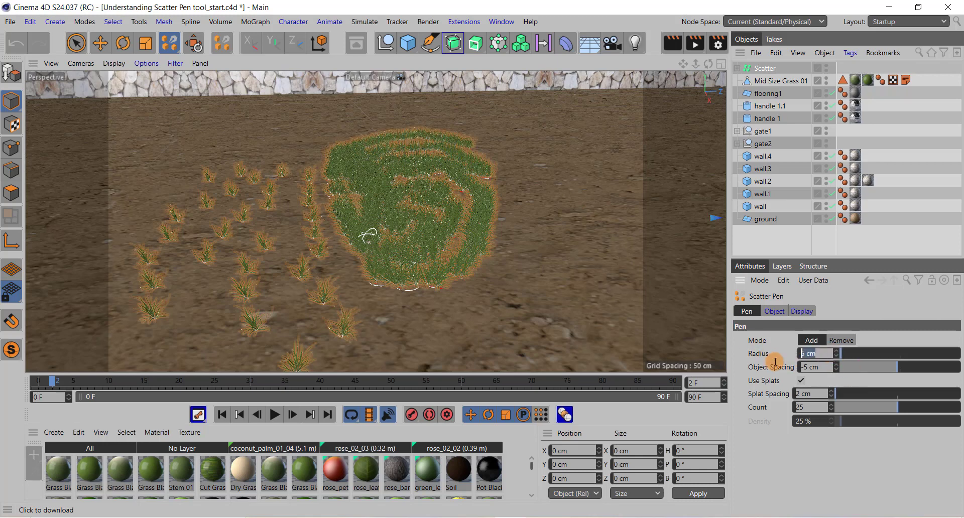
pyautogui.write('0')
pyautogui.press('Return')
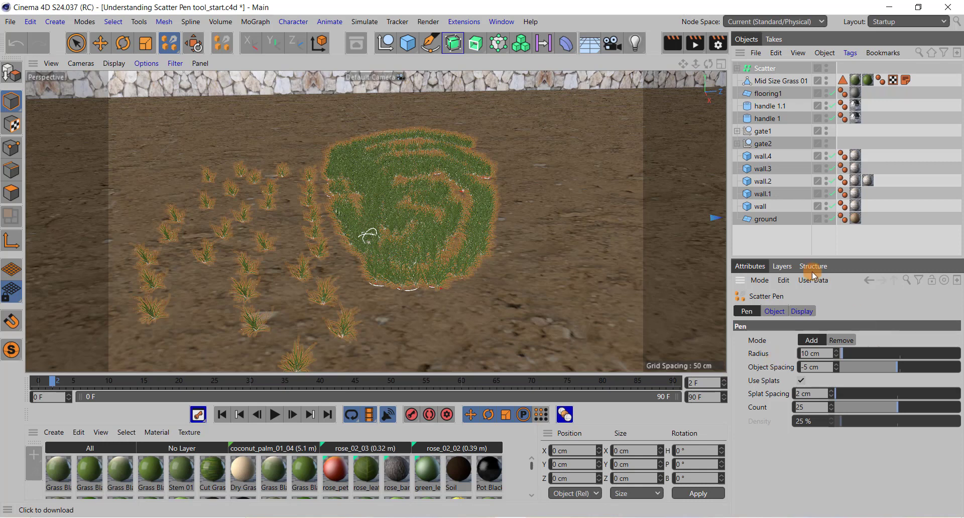
# - Paint strokes around the patch's top, sides and tips to spread the dense grass widely
pyautogui.moveTo(510, 190)
pyautogui.mouseDown()
pyautogui.moveTo(505, 145)
pyautogui.moveTo(469, 144)
pyautogui.moveTo(492, 139)
pyautogui.moveTo(488, 152)
pyautogui.moveTo(466, 123)
pyautogui.moveTo(357, 119)
pyautogui.moveTo(338, 132)
pyautogui.moveTo(406, 123)
pyautogui.moveTo(301, 127)
pyautogui.moveTo(323, 116)
pyautogui.mouseUp()
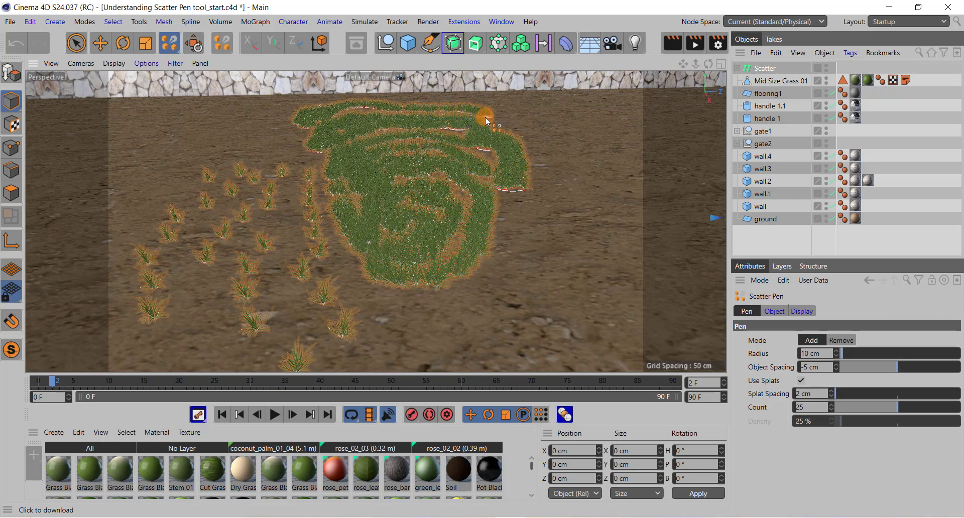
pyautogui.moveTo(482, 120)
pyautogui.mouseDown()
pyautogui.moveTo(461, 291)
pyautogui.moveTo(411, 311)
pyautogui.moveTo(372, 306)
pyautogui.mouseUp()
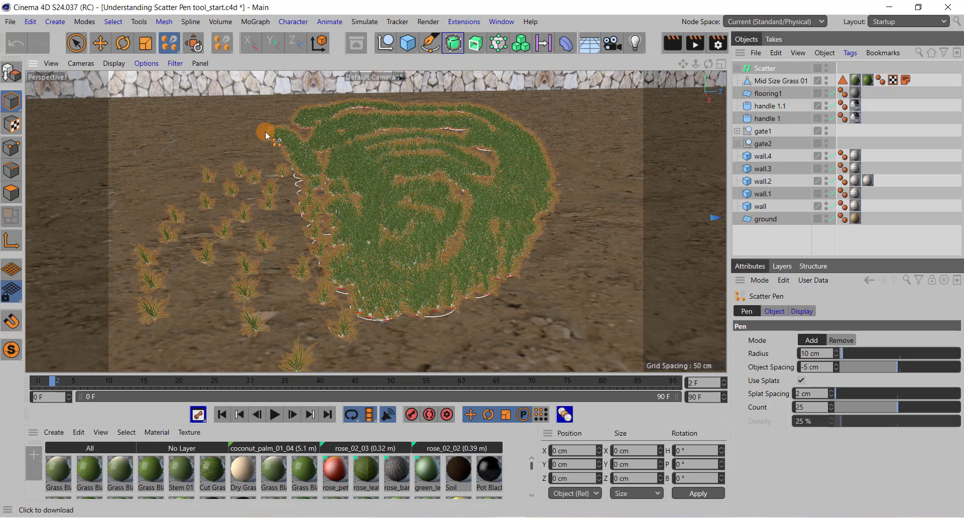
pyautogui.moveTo(265, 131); pyautogui.dragTo(296, 128)
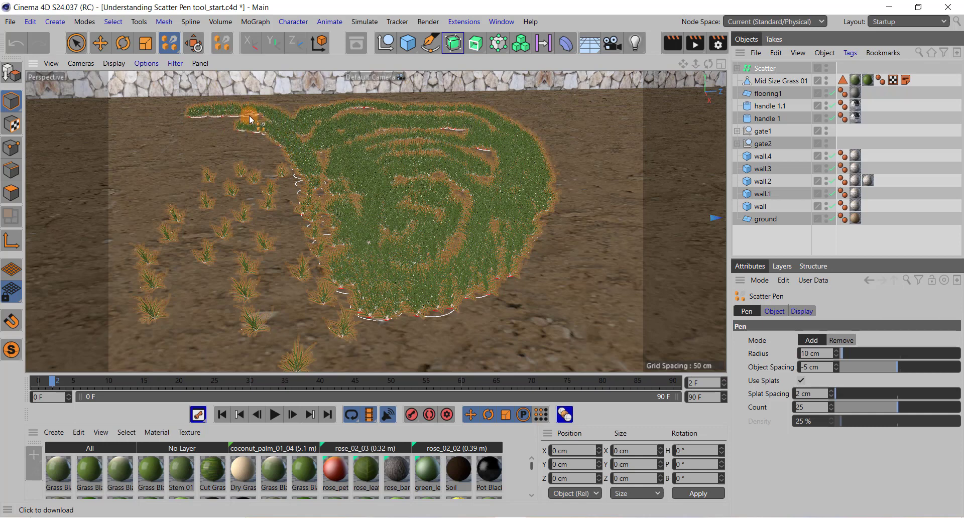
pyautogui.moveTo(209, 144)
pyautogui.mouseDown()
pyautogui.moveTo(267, 147)
pyautogui.moveTo(257, 167)
pyautogui.moveTo(271, 168)
pyautogui.moveTo(284, 196)
pyautogui.moveTo(288, 265)
pyautogui.moveTo(351, 342)
pyautogui.moveTo(369, 349)
pyautogui.moveTo(463, 317)
pyautogui.moveTo(520, 280)
pyautogui.moveTo(555, 215)
pyautogui.mouseUp()
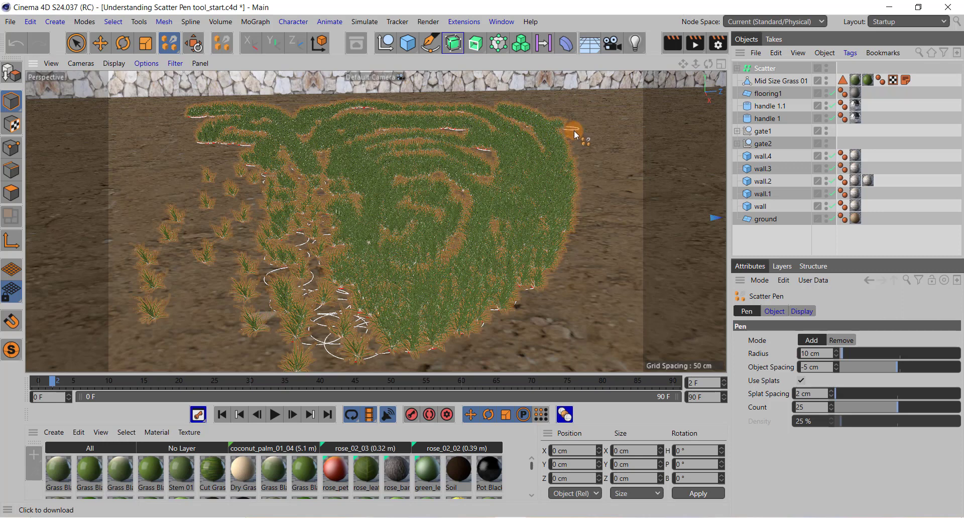
pyautogui.moveTo(569, 130)
pyautogui.mouseDown()
pyautogui.moveTo(587, 144)
pyautogui.moveTo(589, 192)
pyautogui.mouseUp()
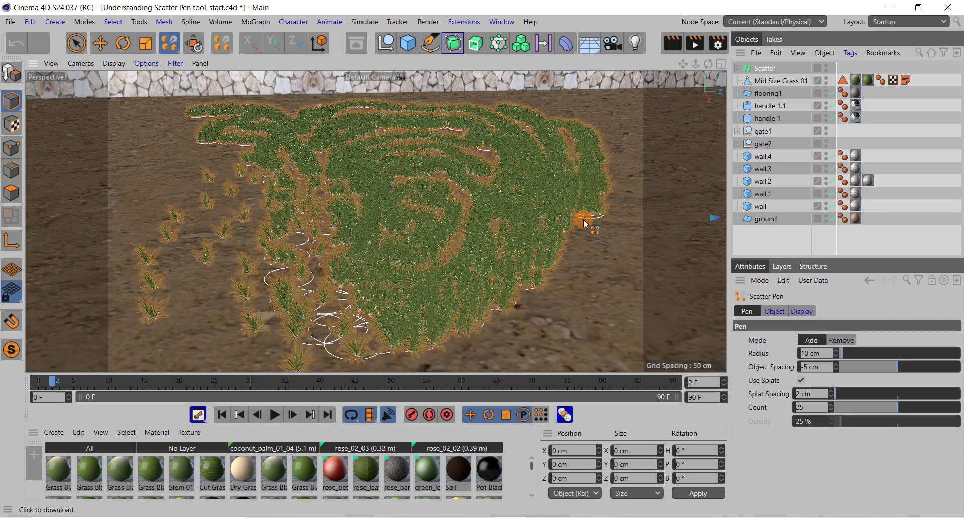
pyautogui.moveTo(574, 262)
pyautogui.mouseDown()
pyautogui.moveTo(547, 311)
pyautogui.moveTo(499, 346)
pyautogui.mouseUp()
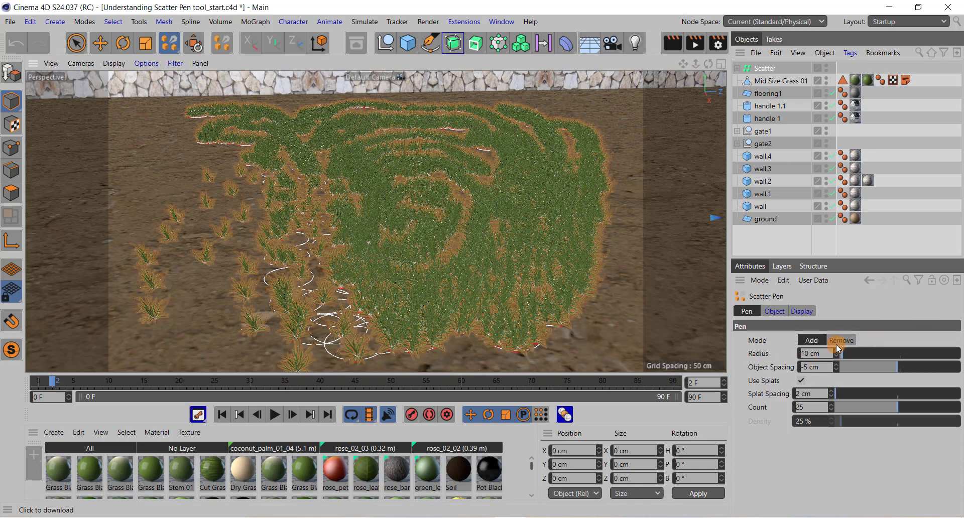
# - Switch the pen to Remove mode and erase the sparse grass clumps at the far left
pyautogui.click(839, 341)
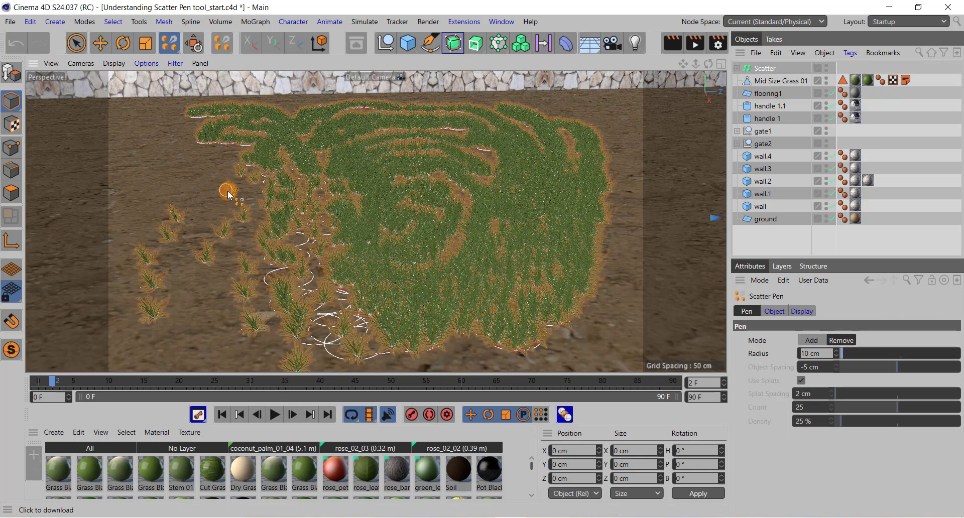
pyautogui.moveTo(219, 200)
pyautogui.mouseDown()
pyautogui.moveTo(161, 213)
pyautogui.moveTo(167, 221)
pyautogui.moveTo(177, 210)
pyautogui.moveTo(173, 203)
pyautogui.moveTo(143, 290)
pyautogui.moveTo(143, 251)
pyautogui.moveTo(144, 322)
pyautogui.moveTo(138, 295)
pyautogui.moveTo(160, 332)
pyautogui.mouseUp()
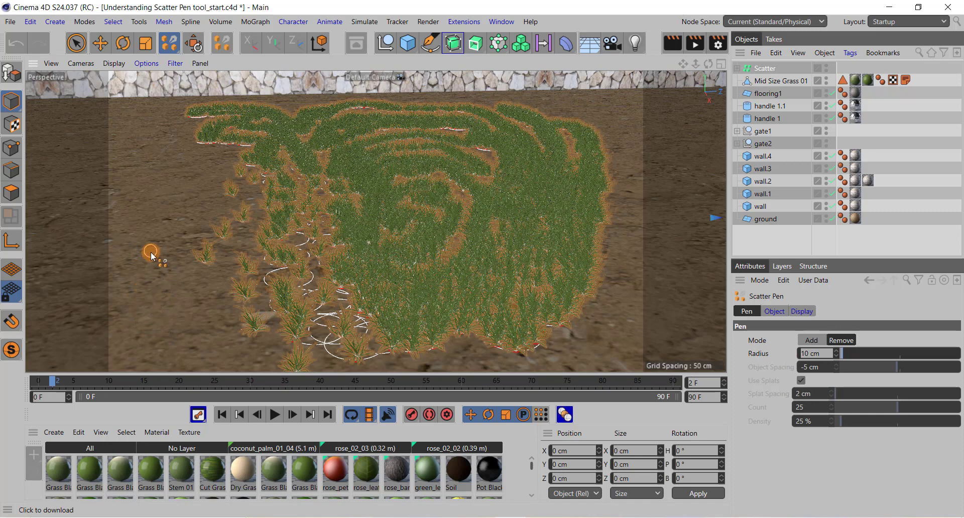